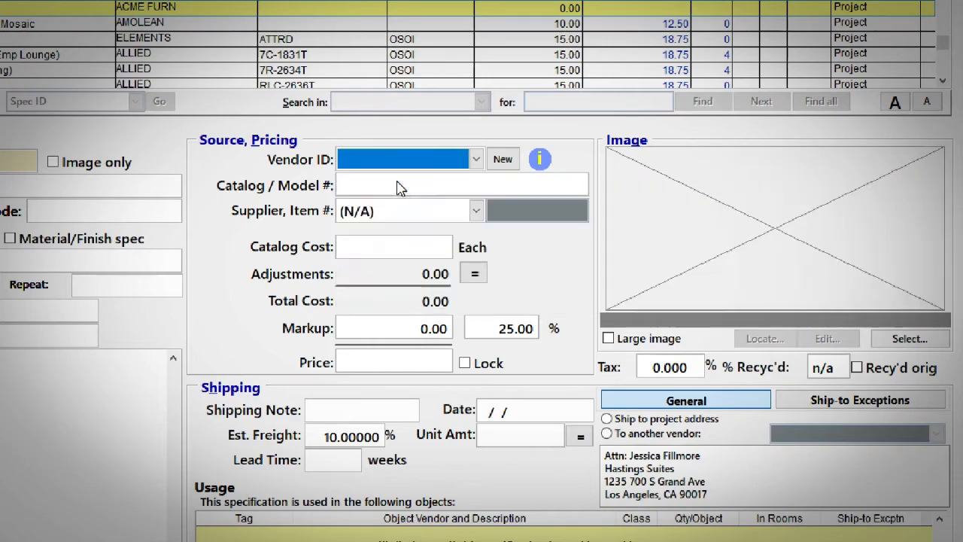
{"action": "mouse_move", "coordinate": [542, 164]}
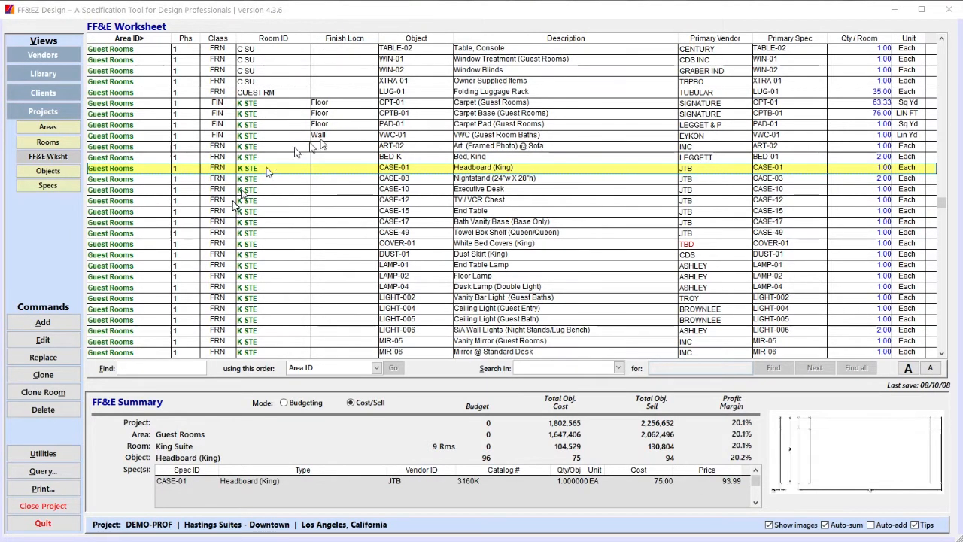
{"action": "left_click", "coordinate": [403, 39]}
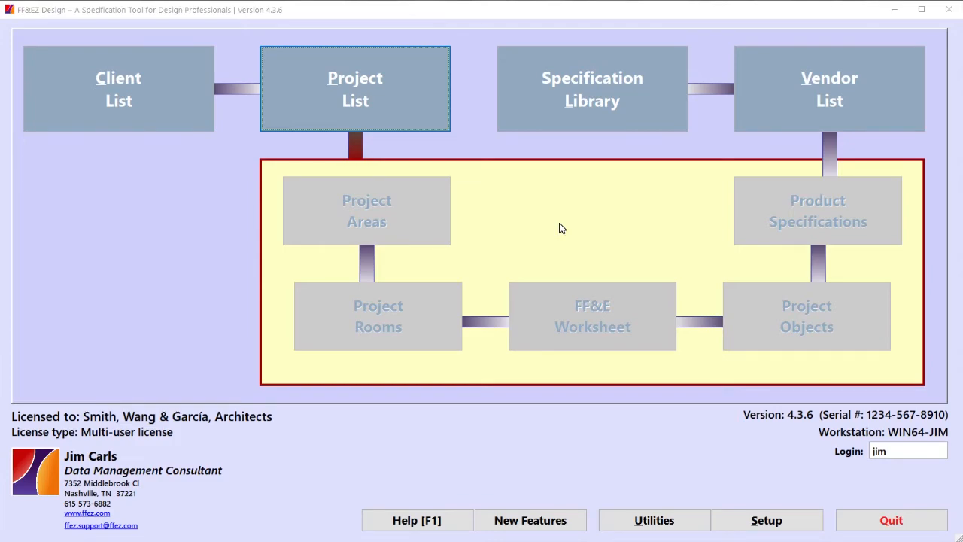
View the vendor list, specification library, client list and project list in turn.
{"action": "left_click", "coordinate": [837, 94]}
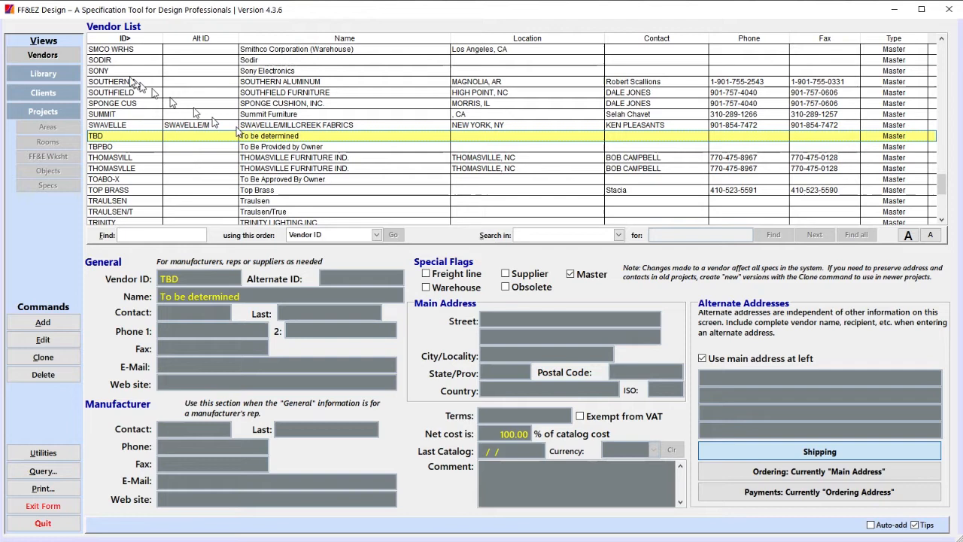
{"action": "left_click", "coordinate": [64, 76]}
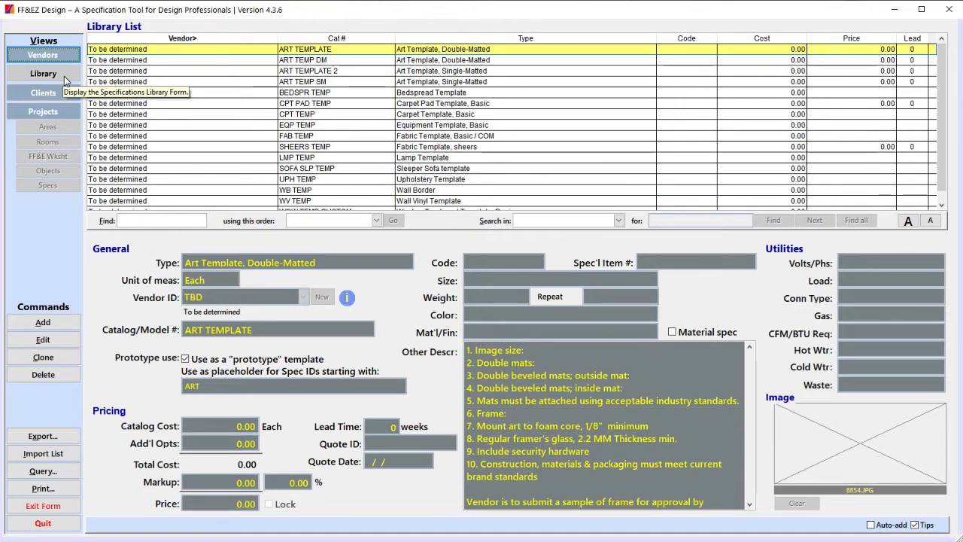
{"action": "left_click", "coordinate": [49, 93]}
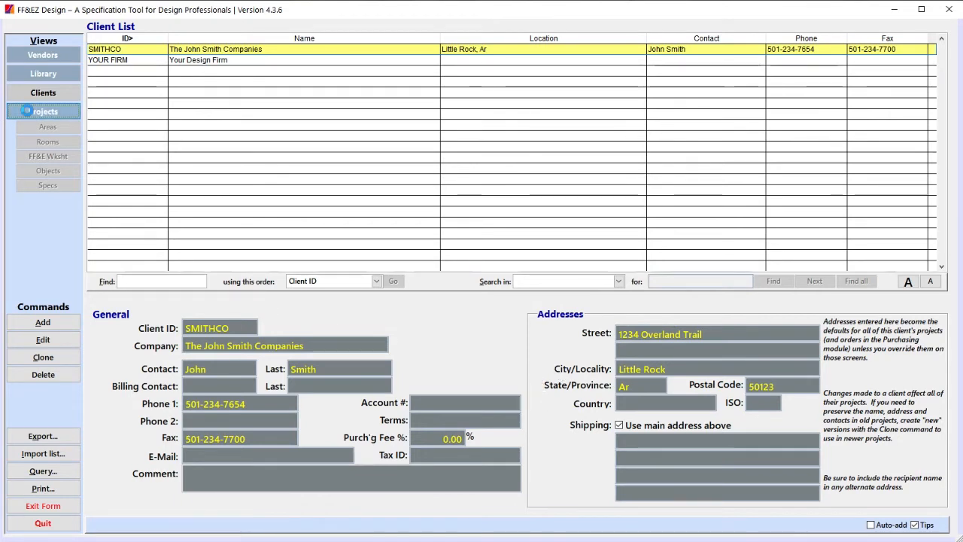
{"action": "left_click", "coordinate": [43, 111]}
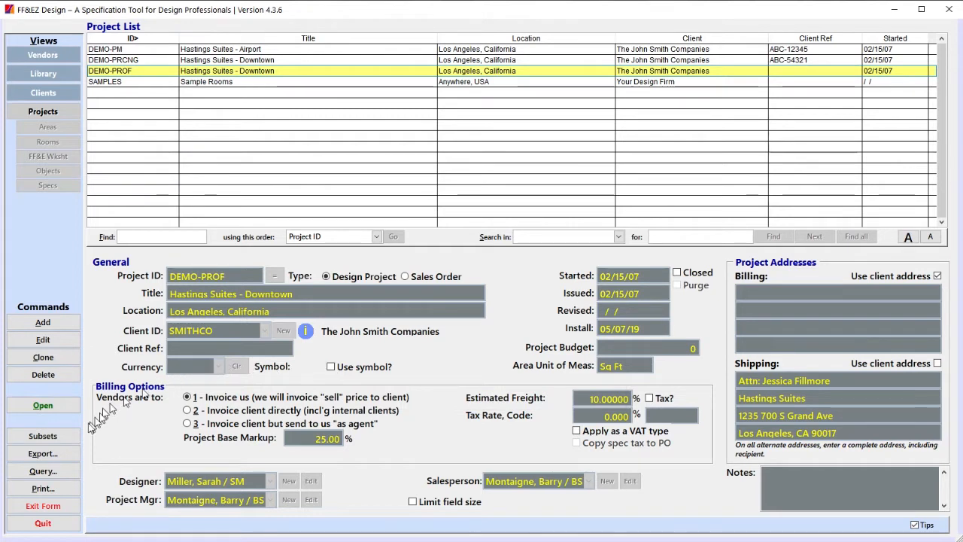
Open the DEMO-PROF project and display its area list.
{"action": "left_click", "coordinate": [73, 407]}
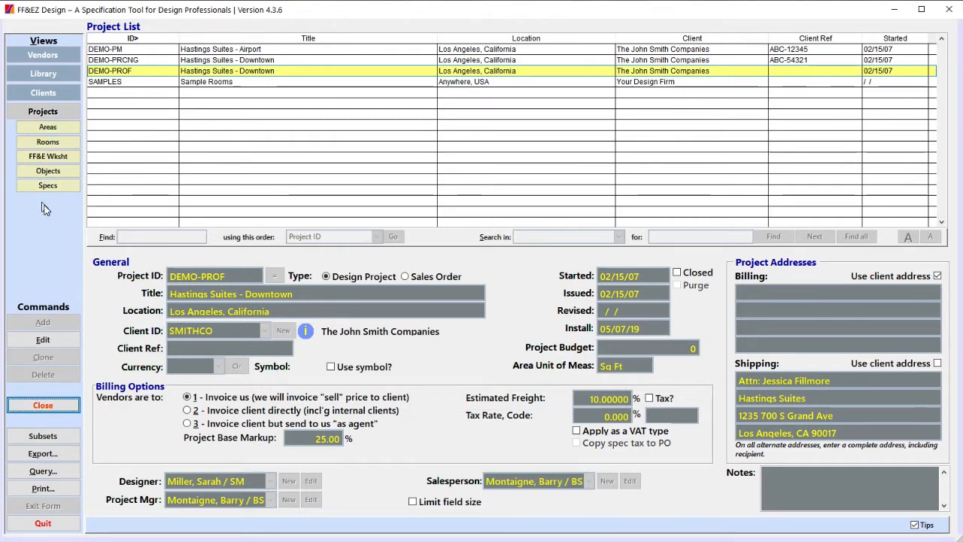
{"action": "left_click", "coordinate": [47, 126]}
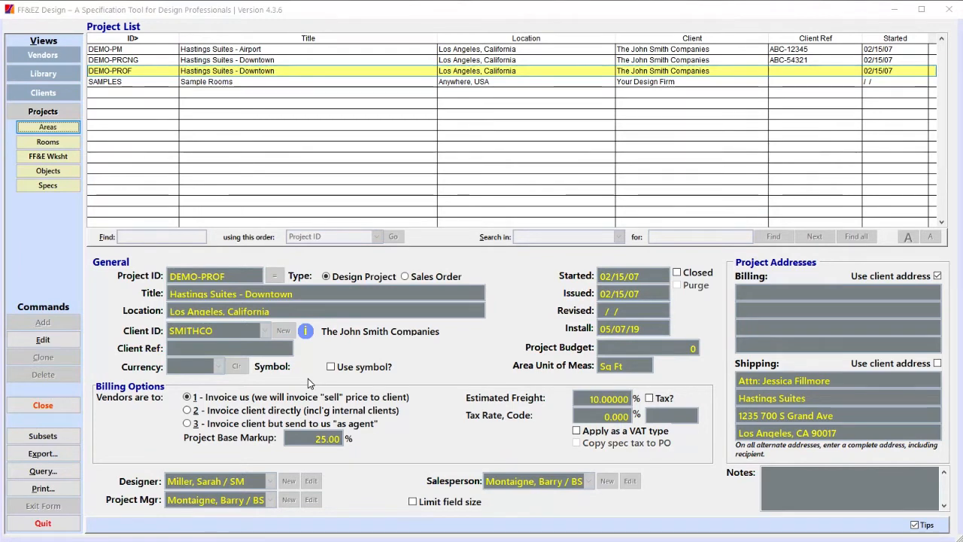
{"action": "left_click", "coordinate": [59, 129]}
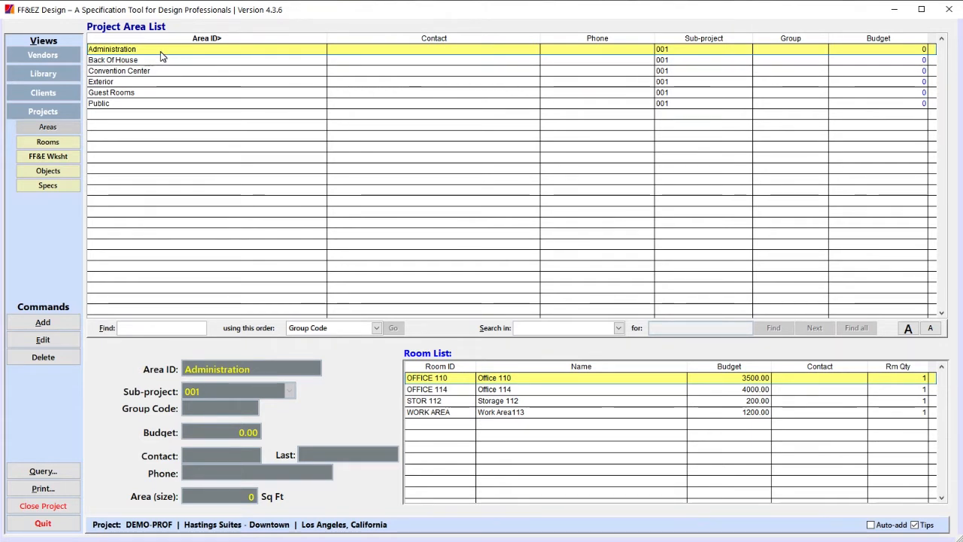
Review the rooms in the Guest Rooms and Public areas, and the contents of the King Suite in the project room list.
{"action": "left_click", "coordinate": [131, 94]}
{"action": "left_click", "coordinate": [119, 105]}
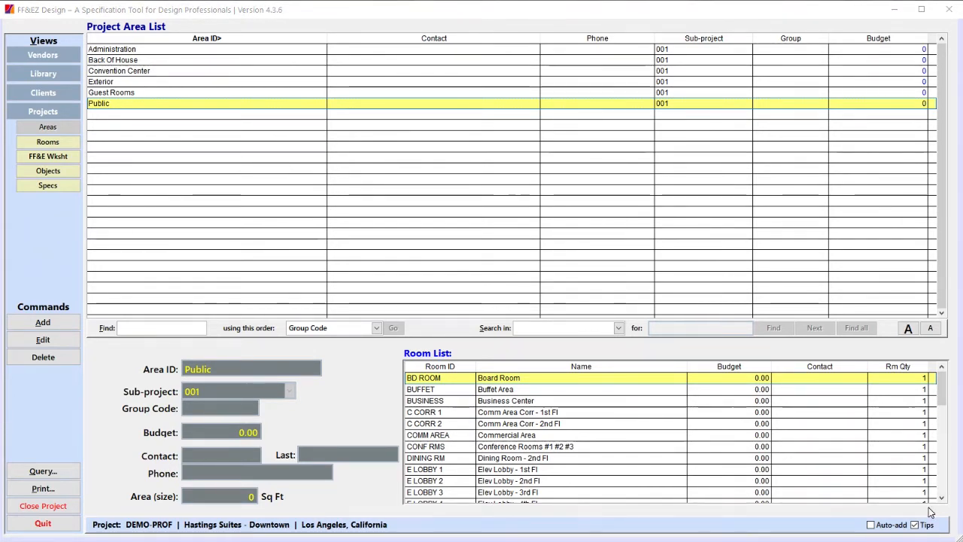
{"action": "left_click", "coordinate": [65, 143]}
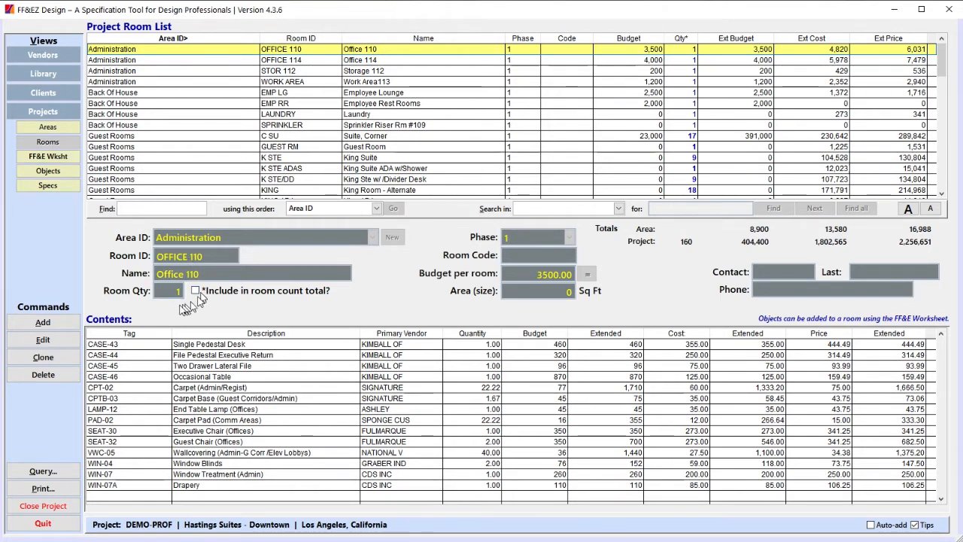
{"action": "left_click", "coordinate": [220, 157]}
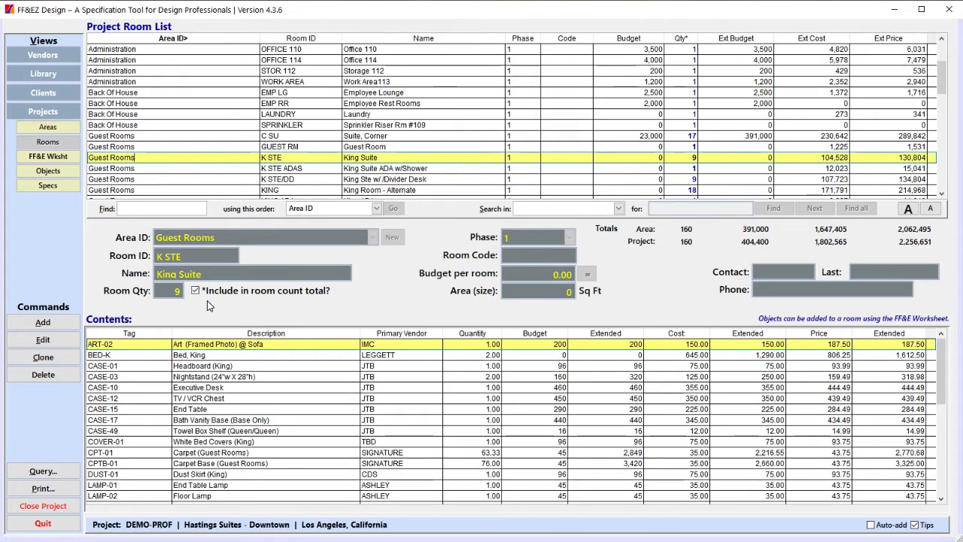
{"action": "left_click", "coordinate": [35, 323]}
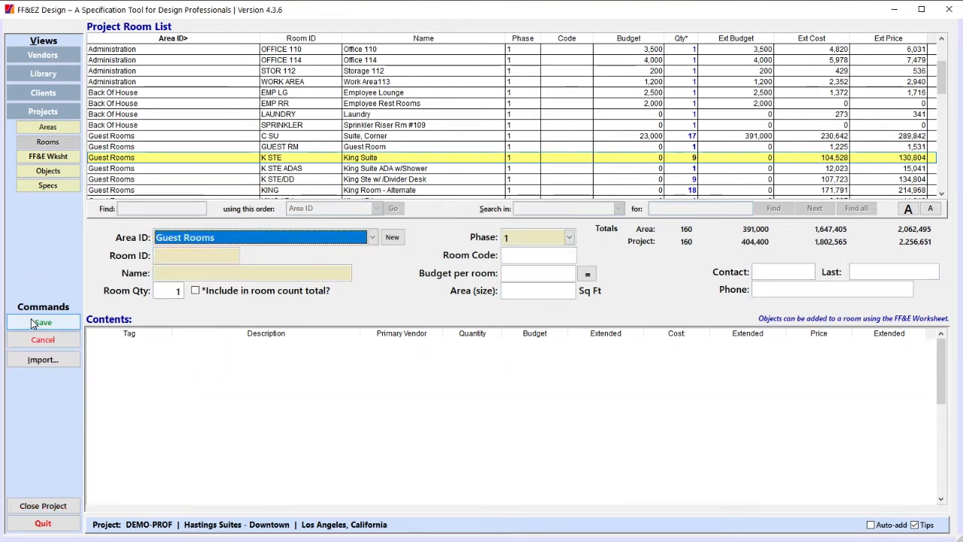
{"action": "left_click", "coordinate": [37, 360]}
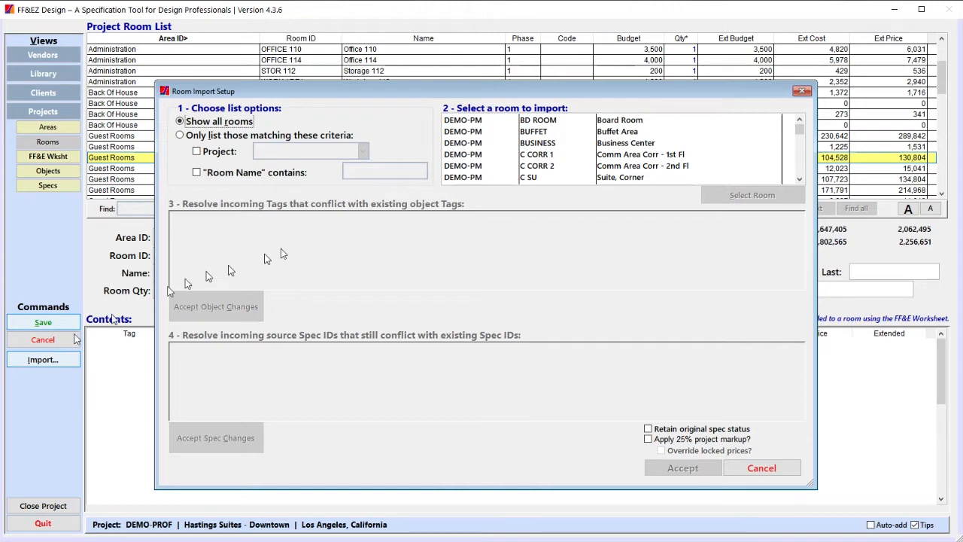
{"action": "left_click", "coordinate": [781, 471]}
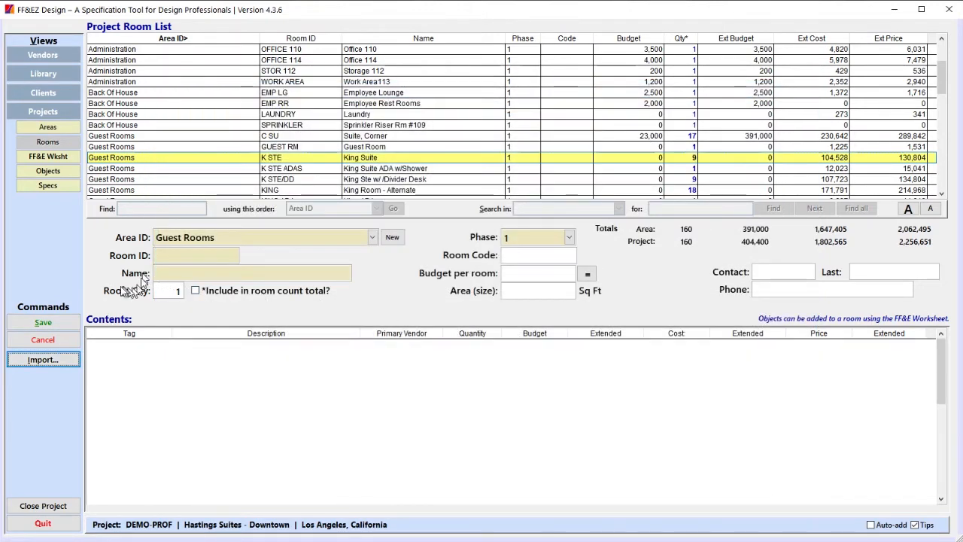
{"action": "left_click", "coordinate": [50, 340]}
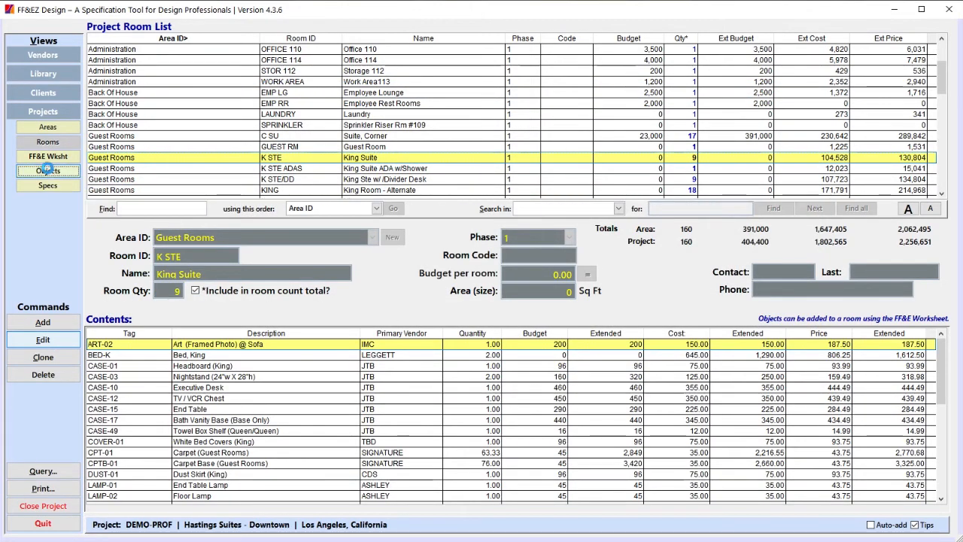
View the components of object ART-02 in the project object list and its details in the specification list.
{"action": "left_click", "coordinate": [48, 172]}
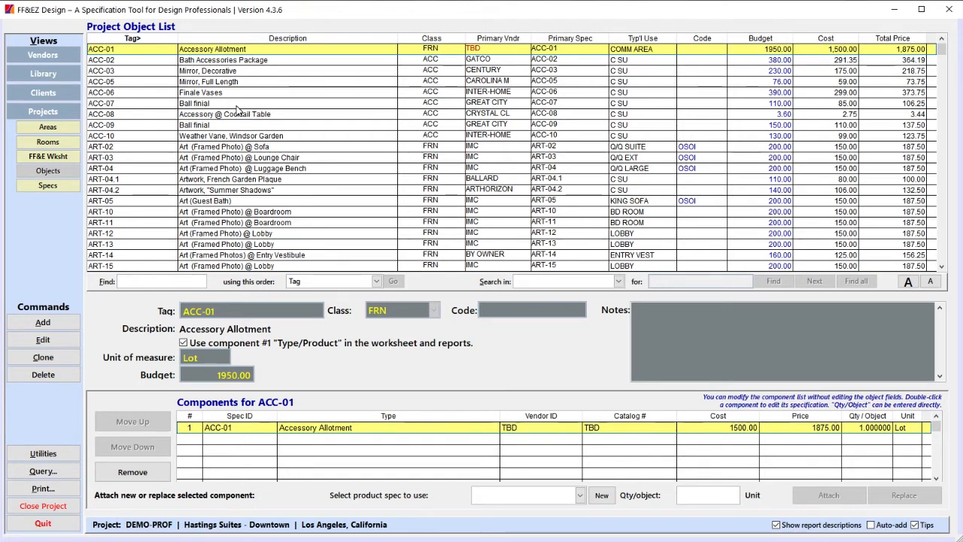
{"action": "left_click", "coordinate": [192, 146]}
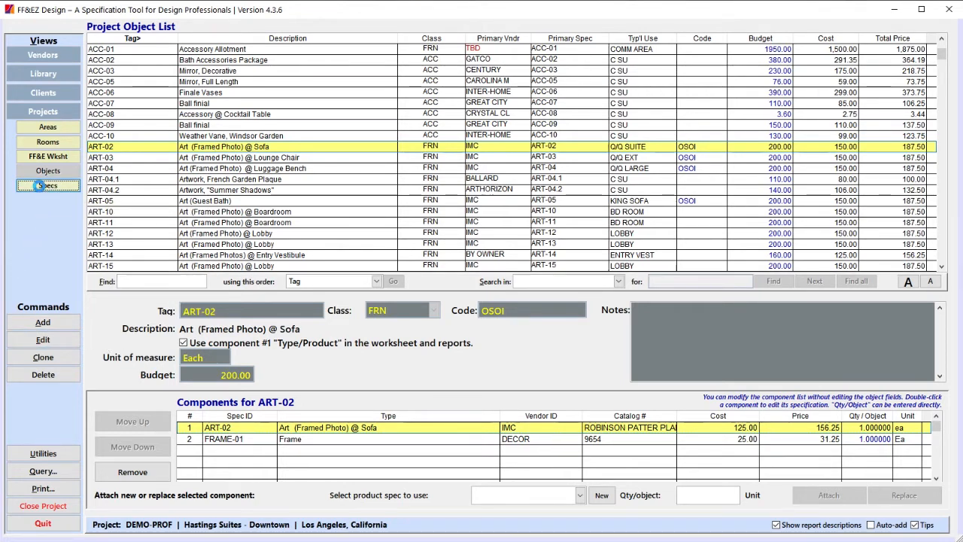
{"action": "left_click", "coordinate": [42, 187]}
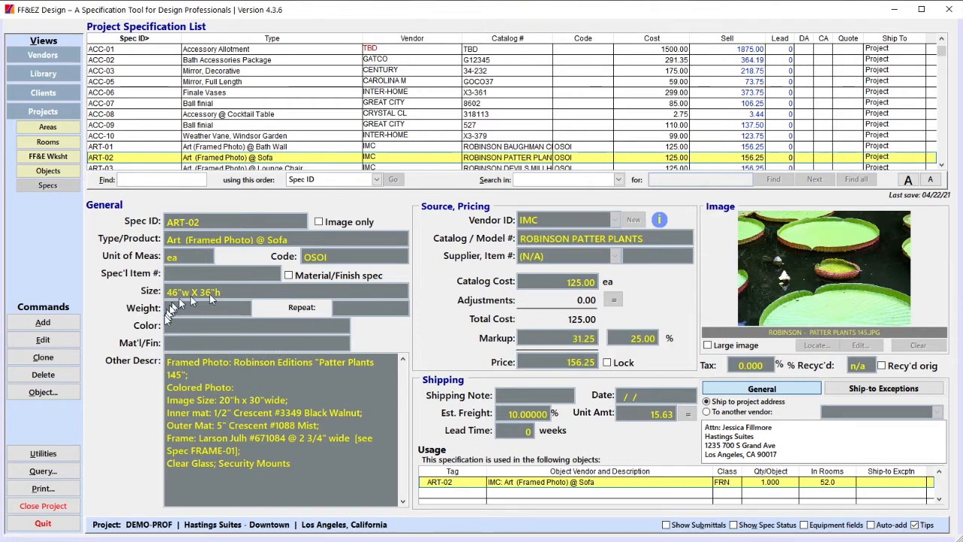
{"action": "mouse_move", "coordinate": [235, 328]}
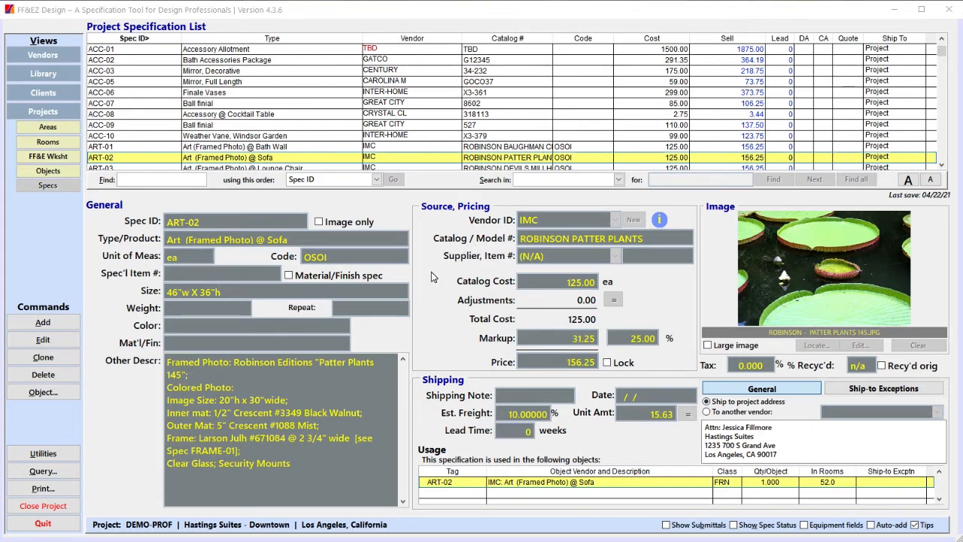
Try to enter a fixed price for the ART-02 specification.
{"action": "left_click", "coordinate": [445, 321]}
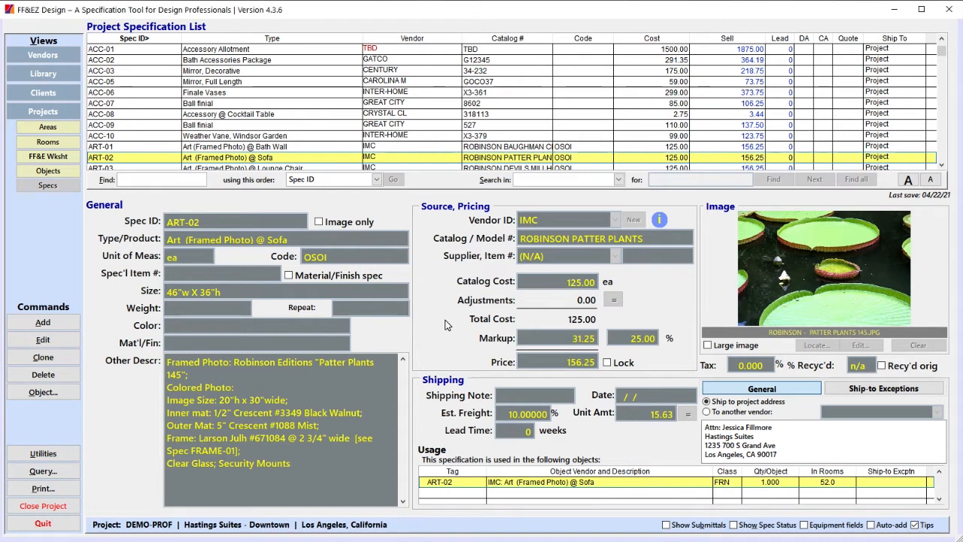
{"action": "key", "text": "alt+e"}
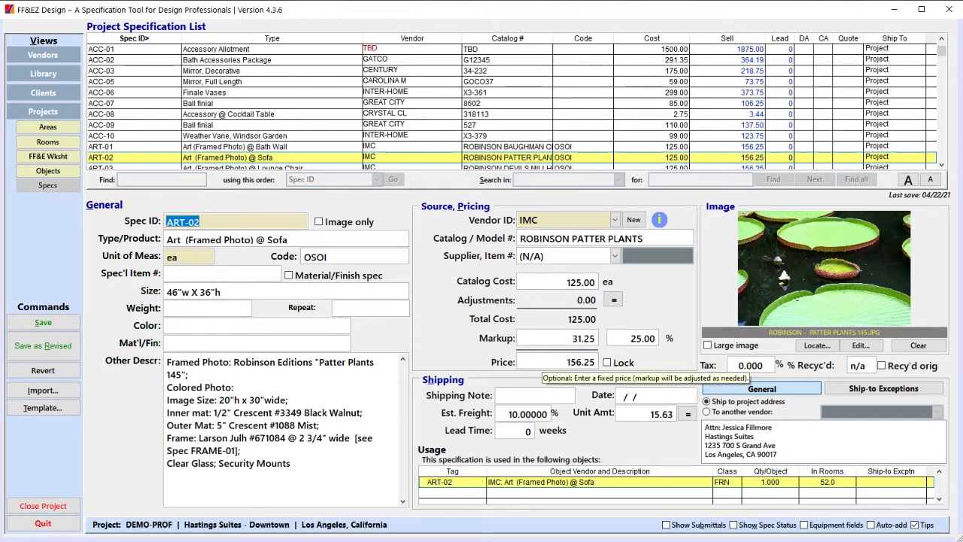
{"action": "left_click", "coordinate": [544, 362]}
{"action": "type", "text": "1"}
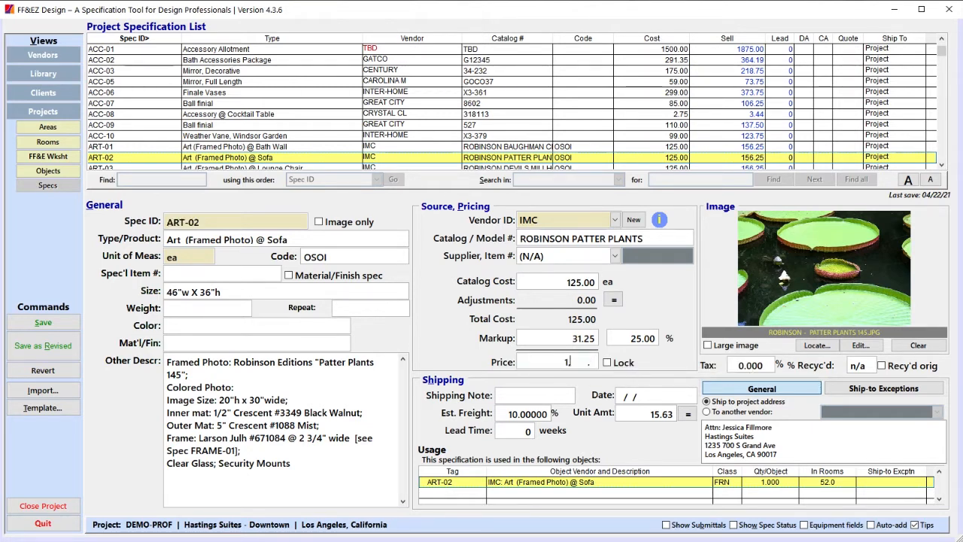
{"action": "key", "text": "Tab"}
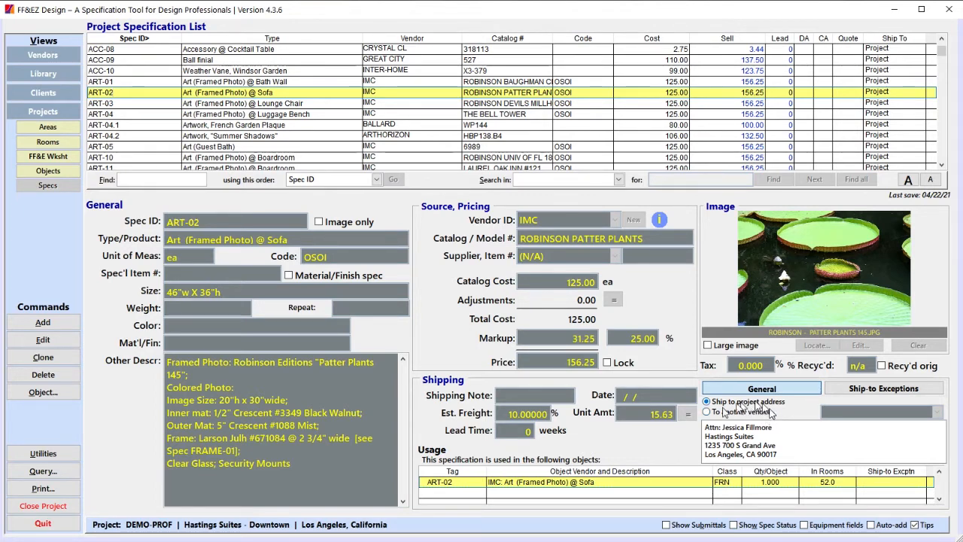
Show the spec status and submittal tracking sections for the ART-02 specification.
{"action": "left_click", "coordinate": [734, 525]}
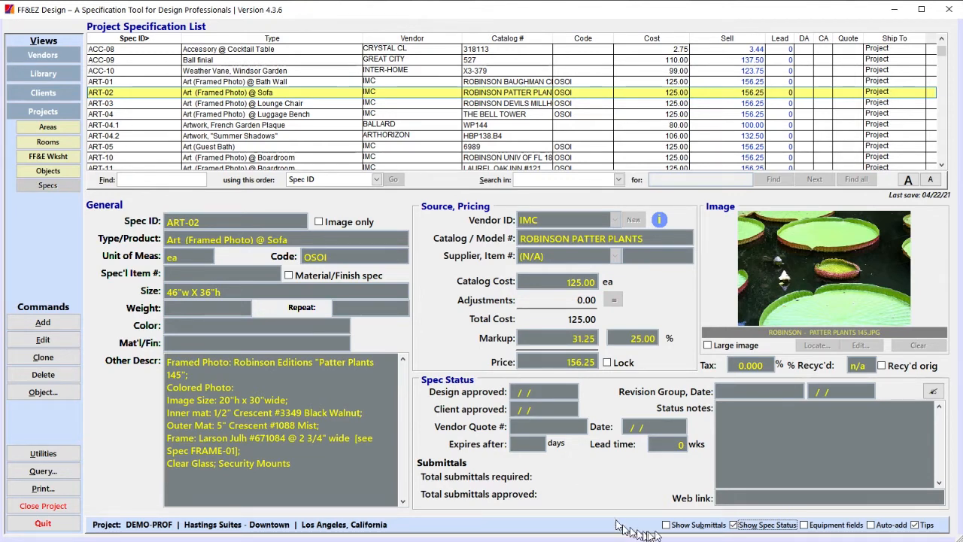
{"action": "left_click", "coordinate": [683, 525]}
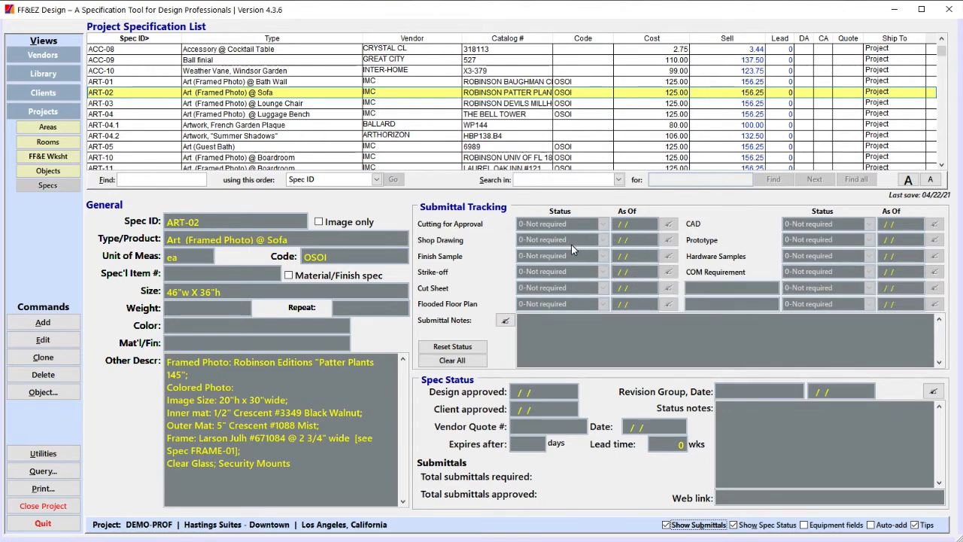
Review the project's FF&E worksheet along with the guest rooms in the project room list.
{"action": "left_click", "coordinate": [48, 156]}
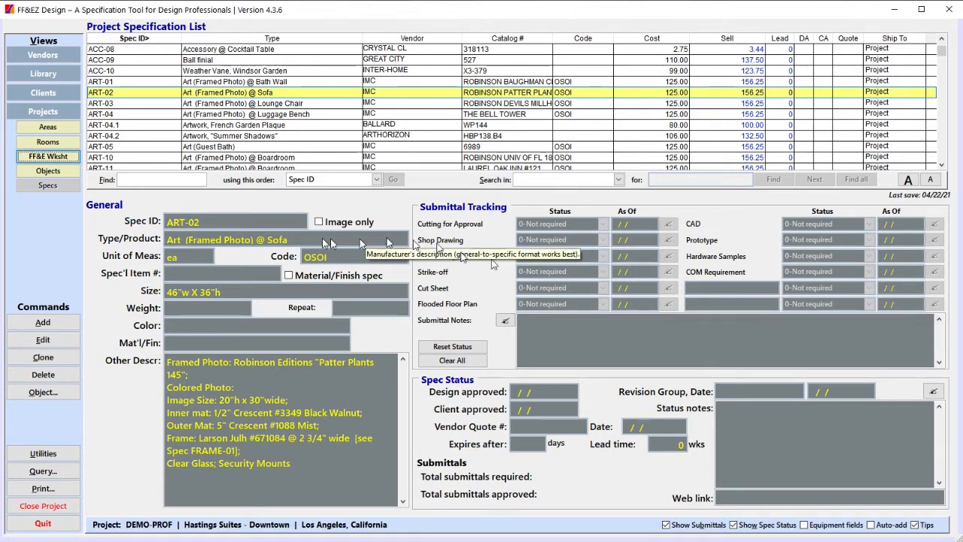
{"action": "left_click", "coordinate": [46, 155]}
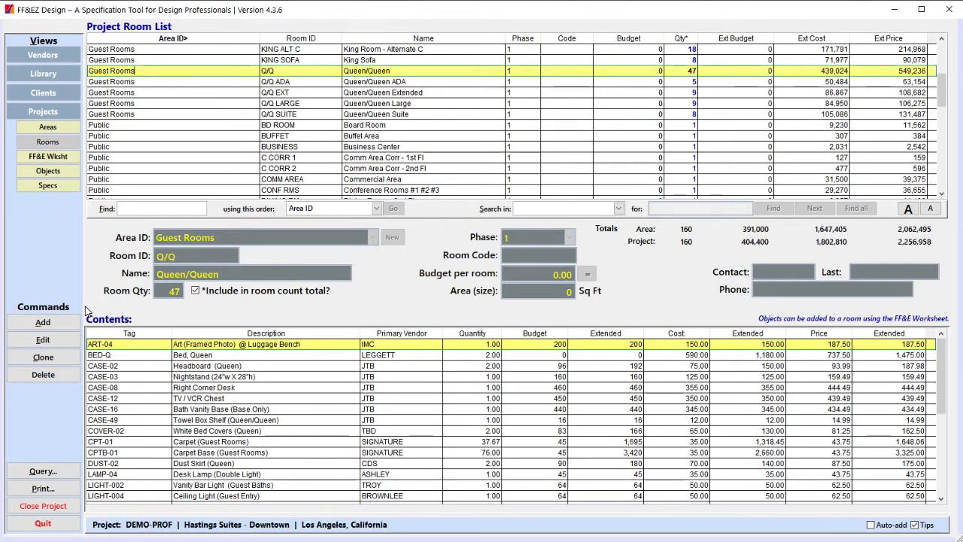
{"action": "scroll", "coordinate": [219, 128], "scroll_direction": "up", "scroll_amount": 3}
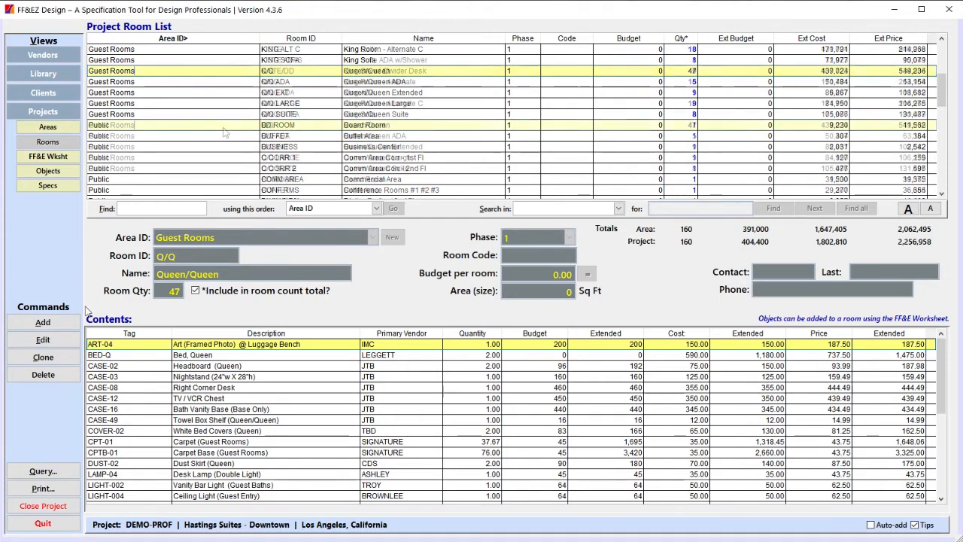
{"action": "left_click", "coordinate": [58, 155]}
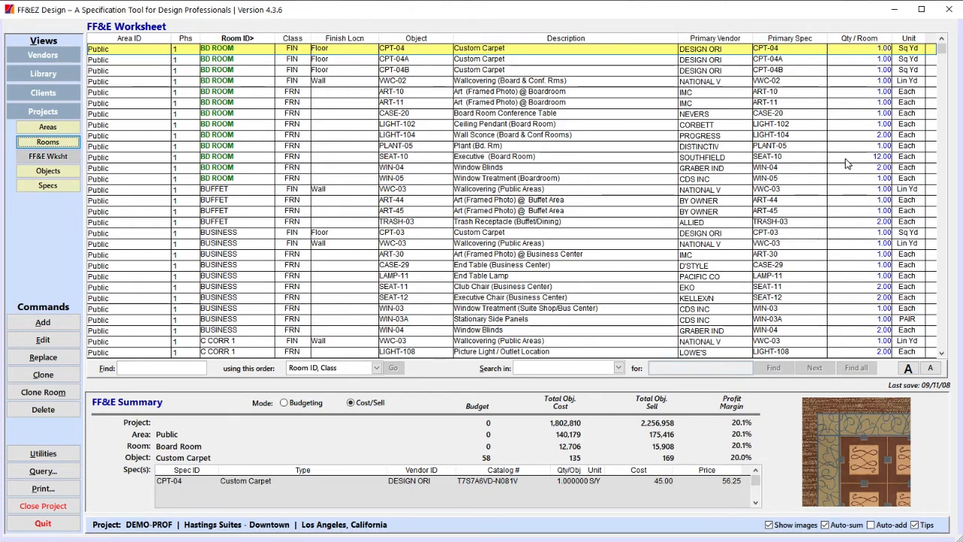
{"action": "left_click", "coordinate": [442, 62]}
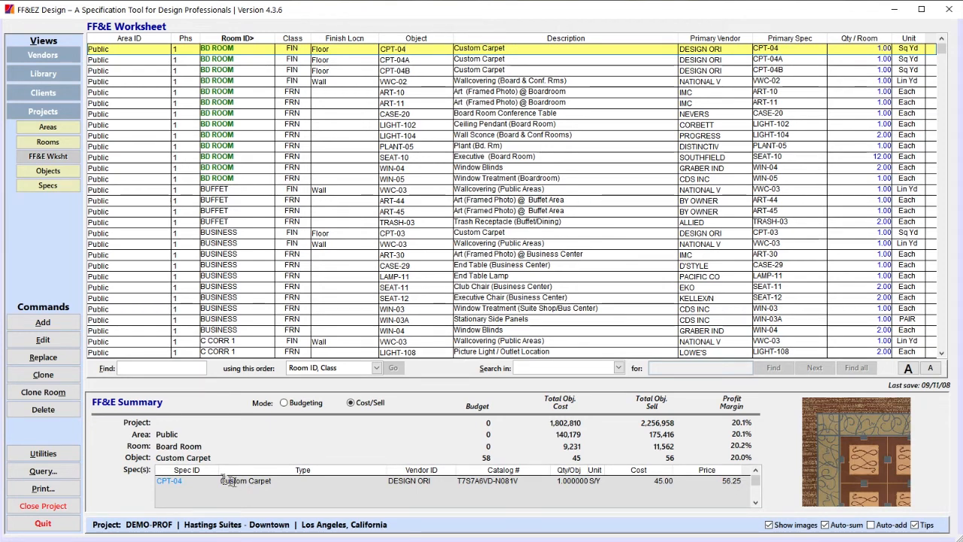
Change the Board Room's room ID to BD ROOM A from the worksheet summary, save it and return to the FF&E worksheet.
{"action": "double_click", "coordinate": [174, 447]}
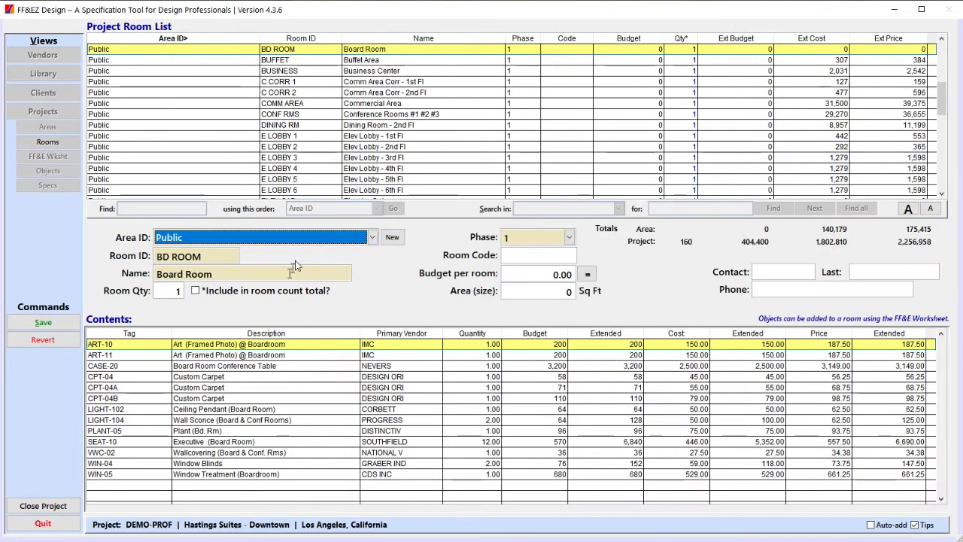
{"action": "left_click", "coordinate": [221, 256]}
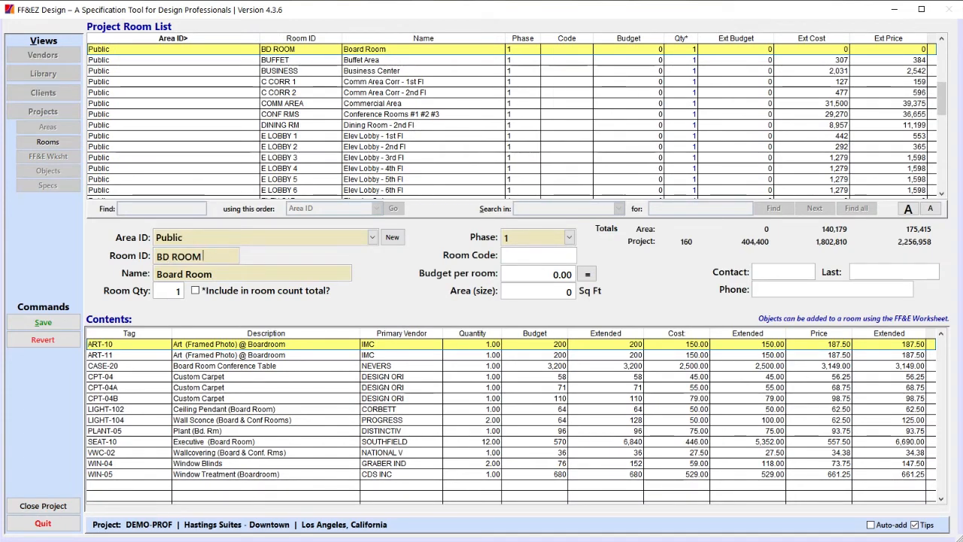
{"action": "type", "text": "A"}
{"action": "left_click", "coordinate": [43, 321]}
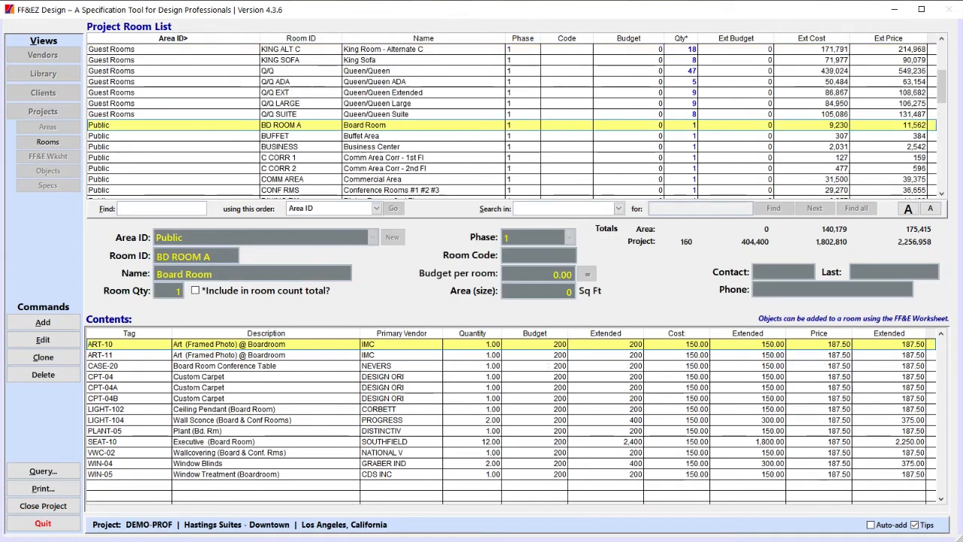
{"action": "left_click", "coordinate": [48, 156]}
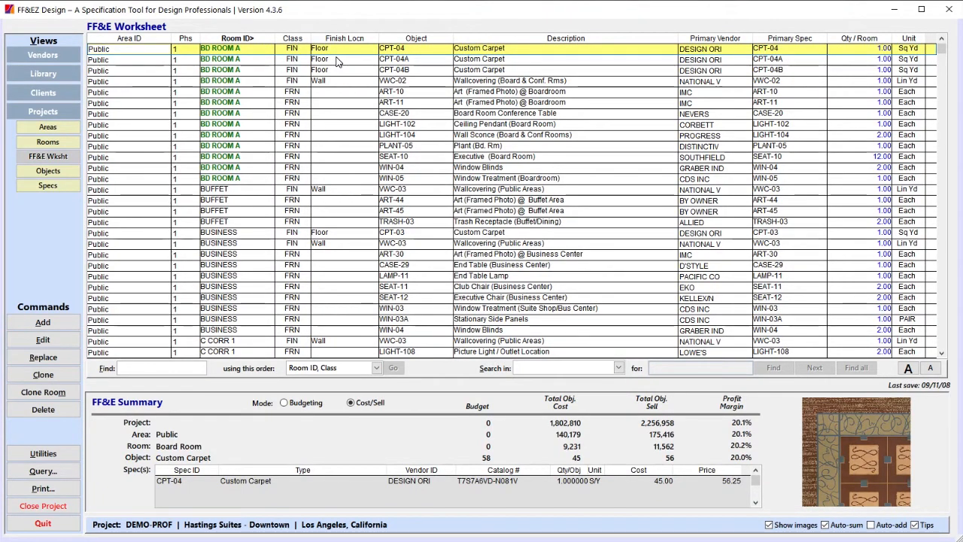
Show the Clone and Replace tools for the Board Room's CPT-04 custom carpet without applying either one.
{"action": "left_click", "coordinate": [43, 374]}
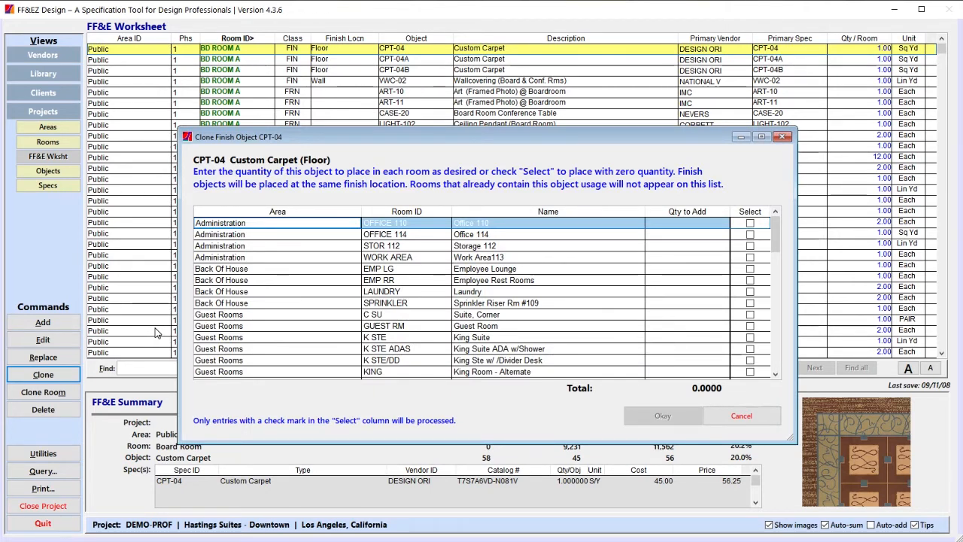
{"action": "left_click", "coordinate": [741, 415]}
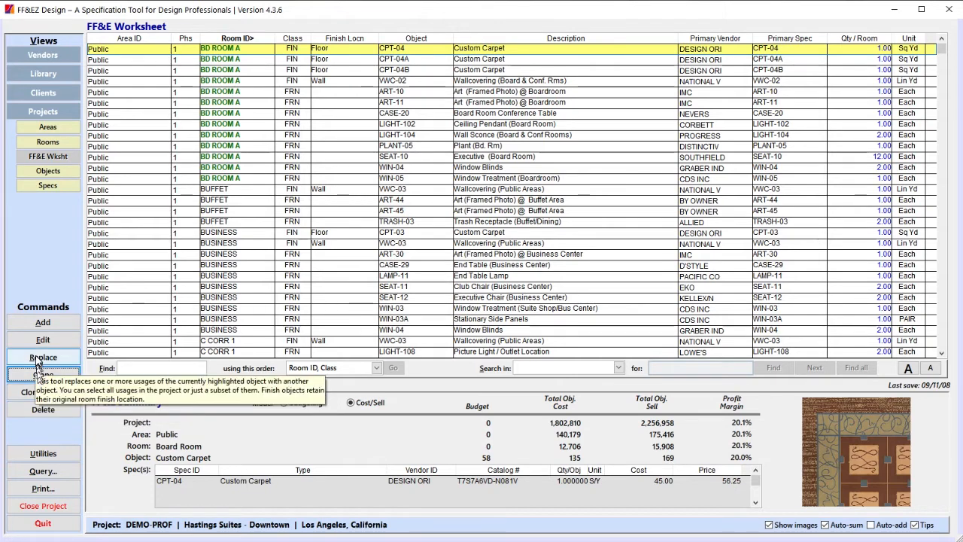
{"action": "left_click", "coordinate": [37, 358]}
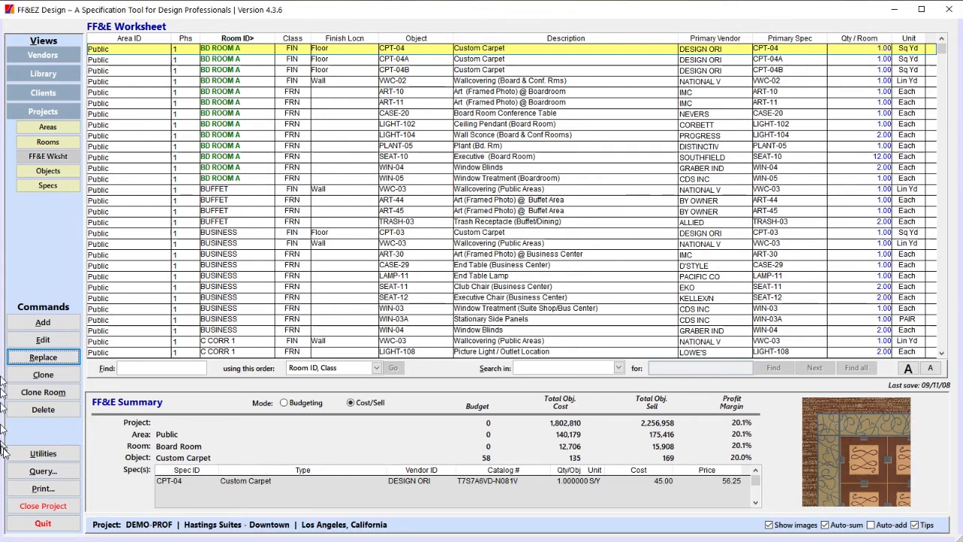
Look through the utilities for the FF&E worksheet and the project specification list, including Setup Check, Pricing Tool and Add Supplier.
{"action": "left_click", "coordinate": [56, 449]}
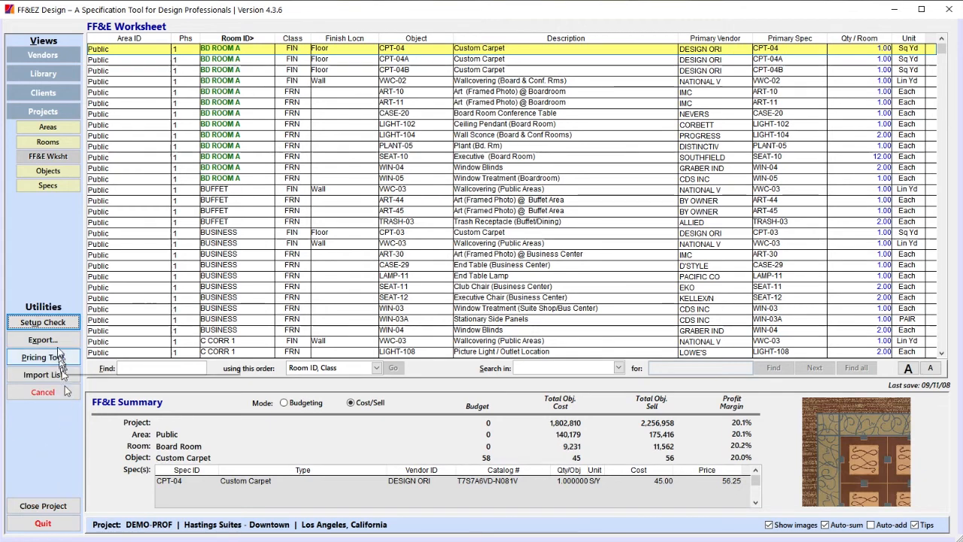
{"action": "left_click", "coordinate": [49, 322]}
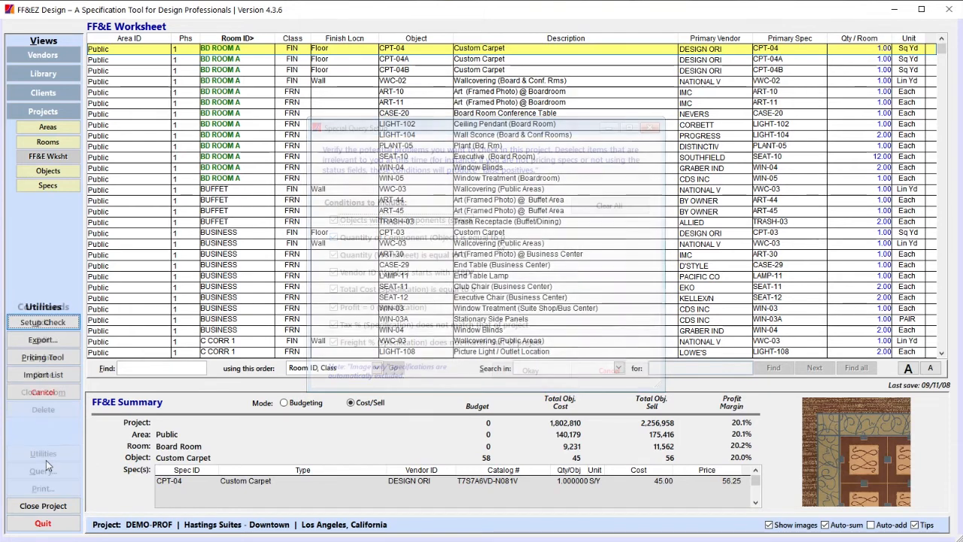
{"action": "left_click", "coordinate": [34, 357]}
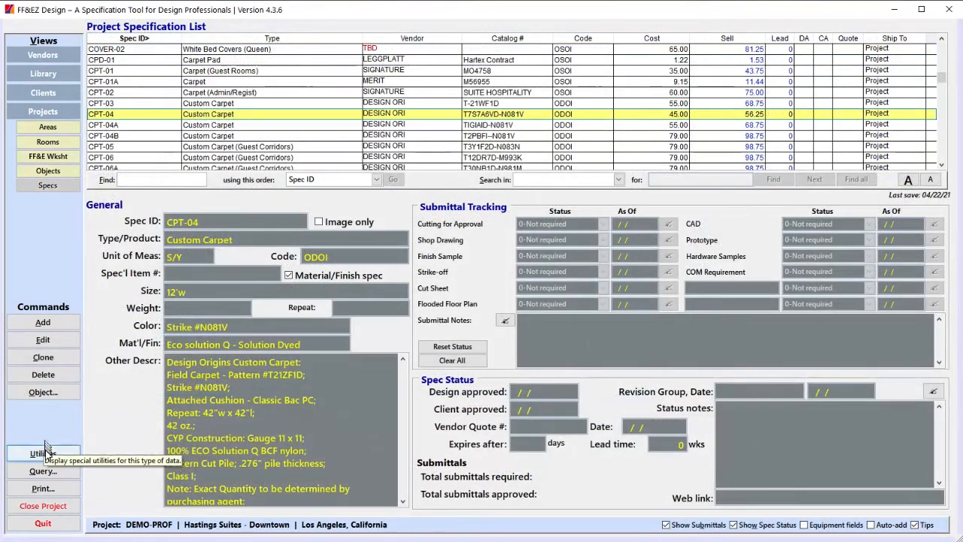
{"action": "left_click", "coordinate": [42, 452]}
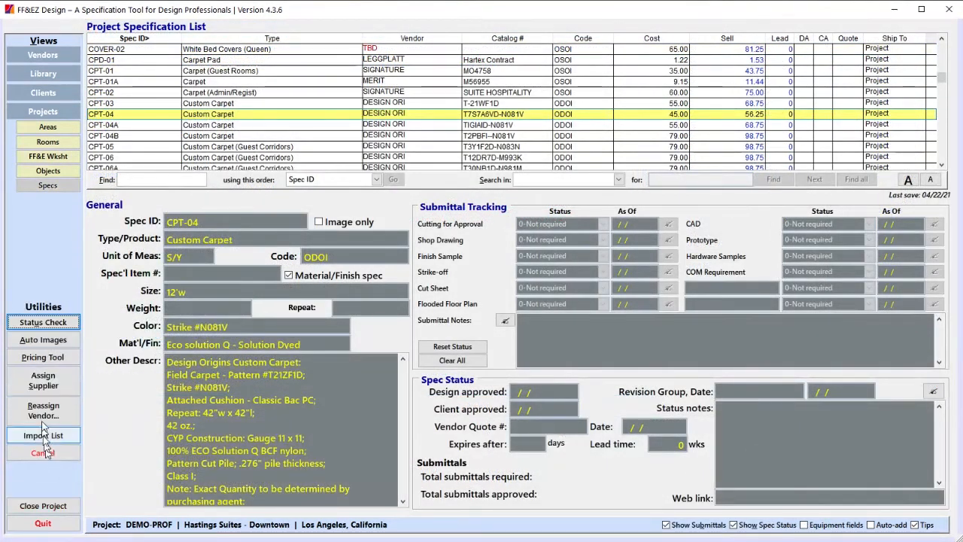
{"action": "left_click", "coordinate": [46, 380]}
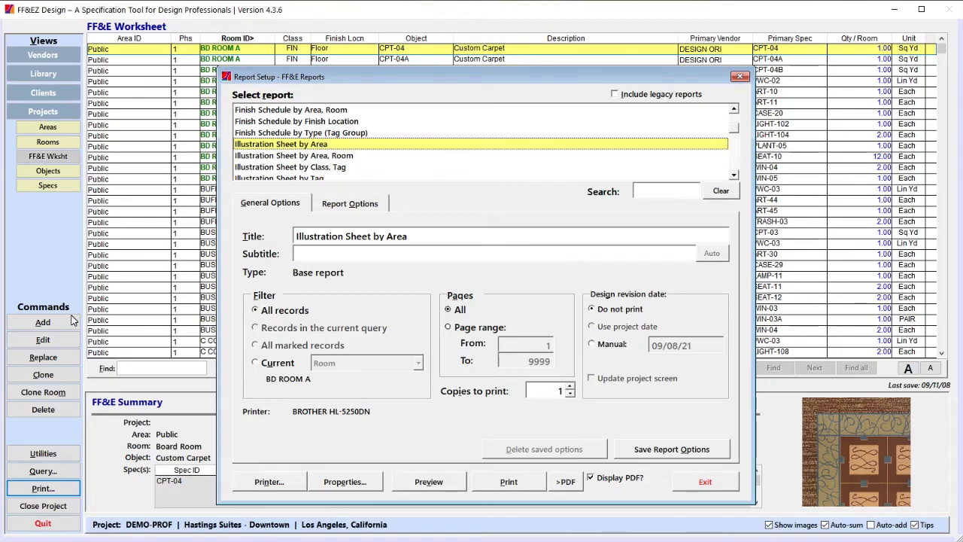
Show the report options for the Illustration Sheet by Area report and the form for saving them, leaving without saving.
{"action": "left_click", "coordinate": [350, 203]}
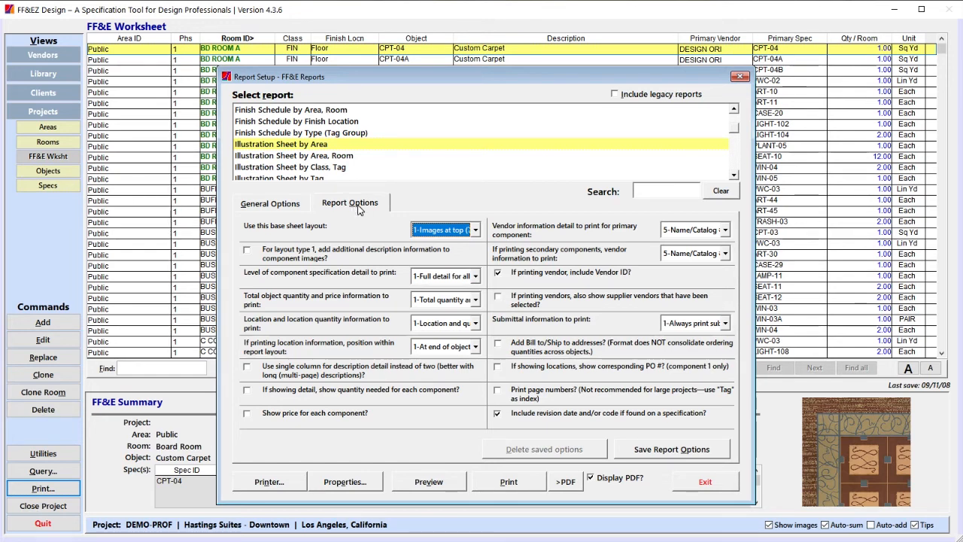
{"action": "left_click", "coordinate": [679, 450]}
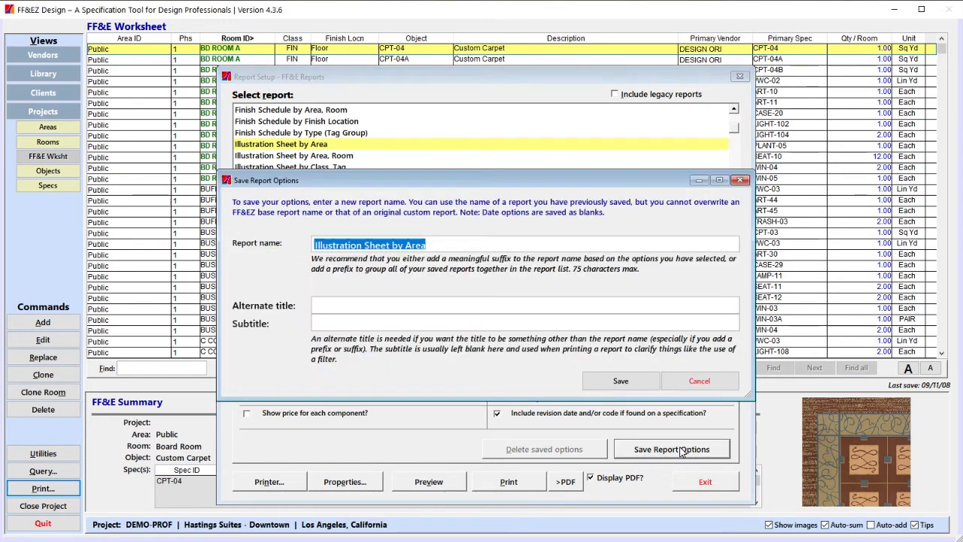
{"action": "key", "text": "Escape"}
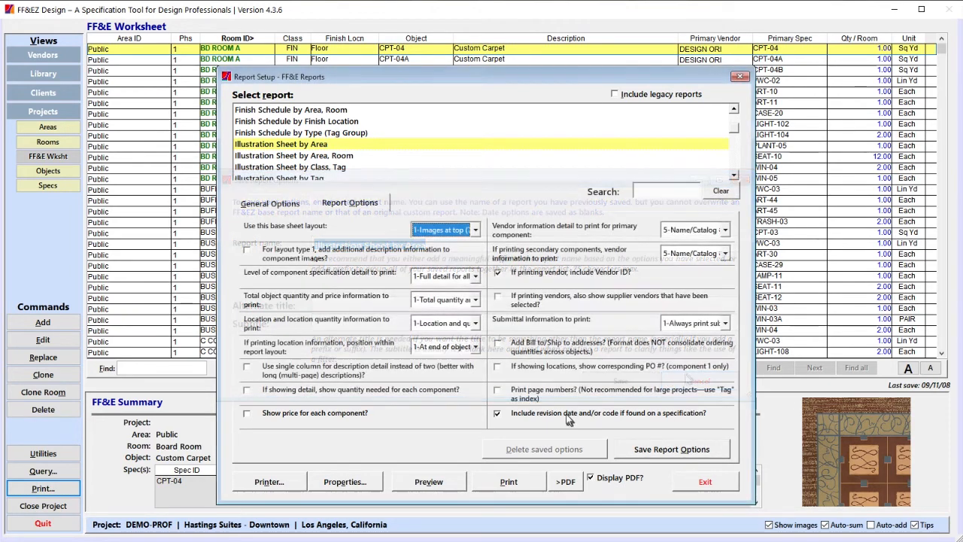